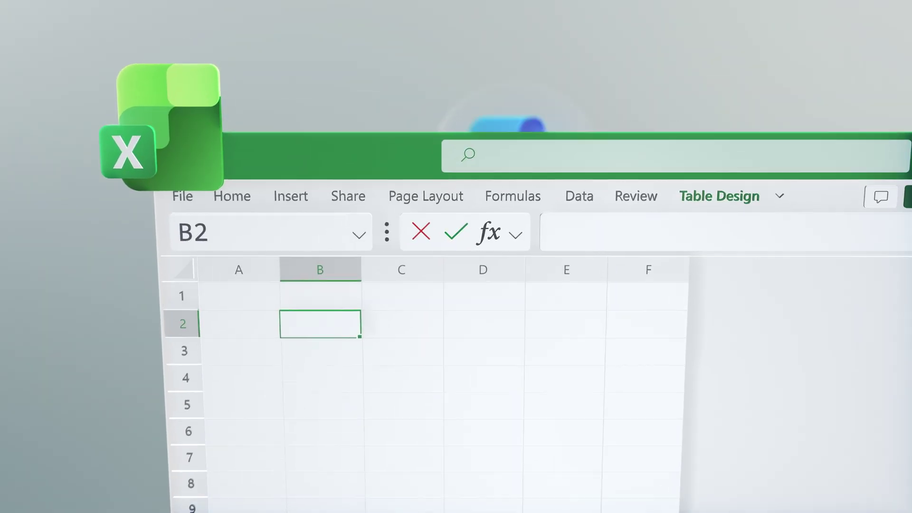
Start a =COPILOT() formula in the Zava pilot program feedback workbook.
{"action": "type", "text": "=COPILOT()"}
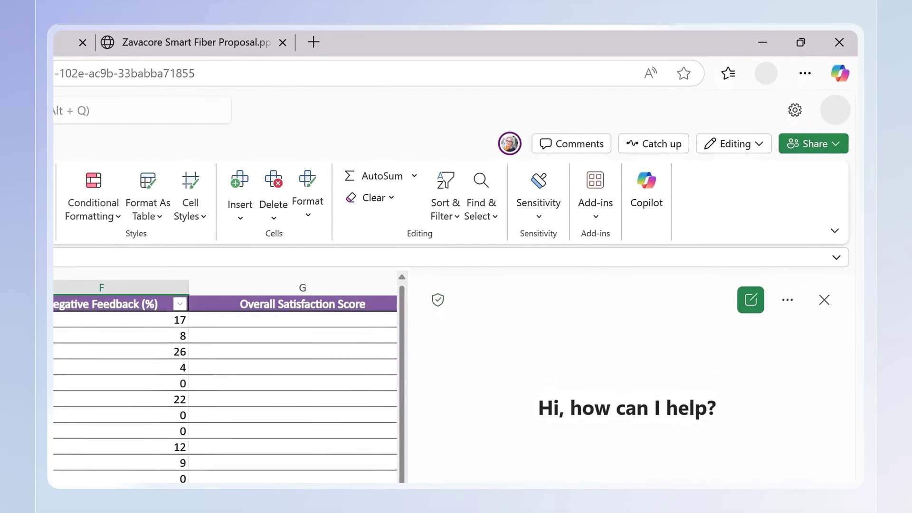
Ask Copilot to generate a bar chart of overall satisfaction scores across regions.
{"action": "type", "text": "Generate a bar chart showing overall satisfaction scores across regions."}
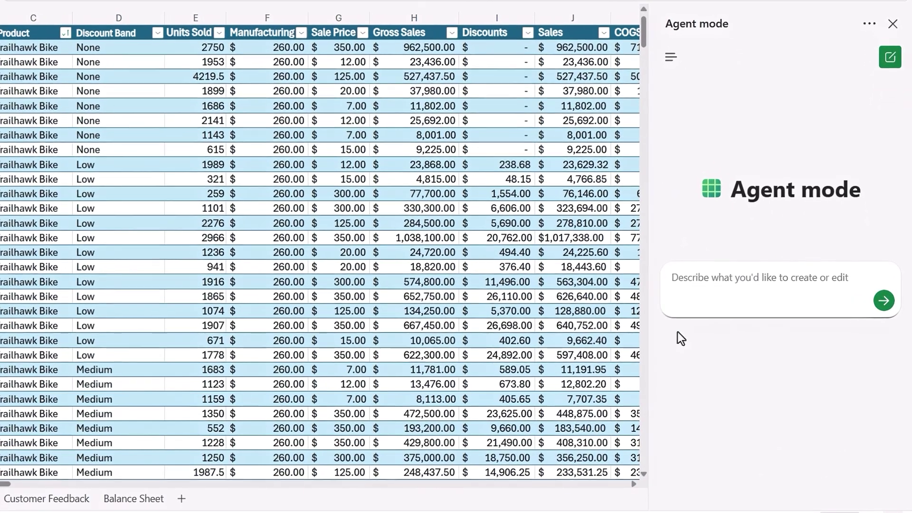
Submit a request asking Agent mode for a full analysis, business-decision insights and charts.
{"action": "left_click", "coordinate": [708, 284]}
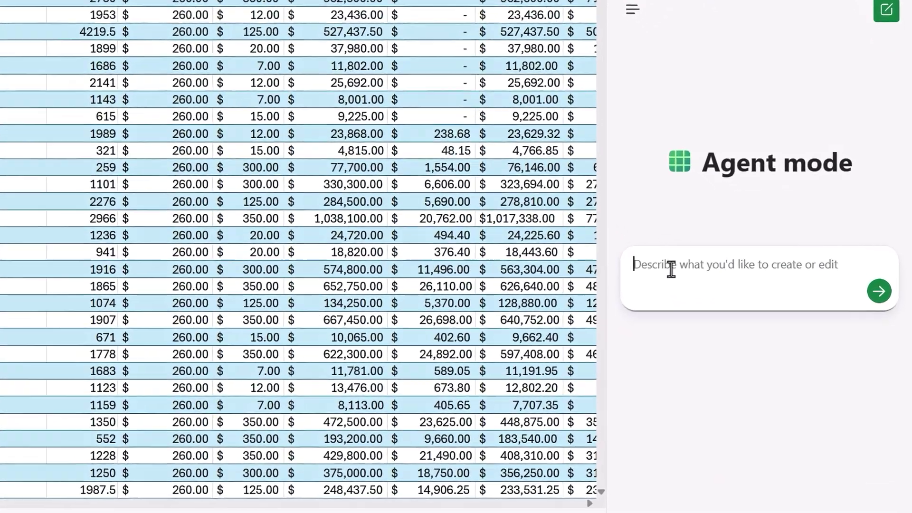
{"action": "type", "text": "Run a full analysis on th"}
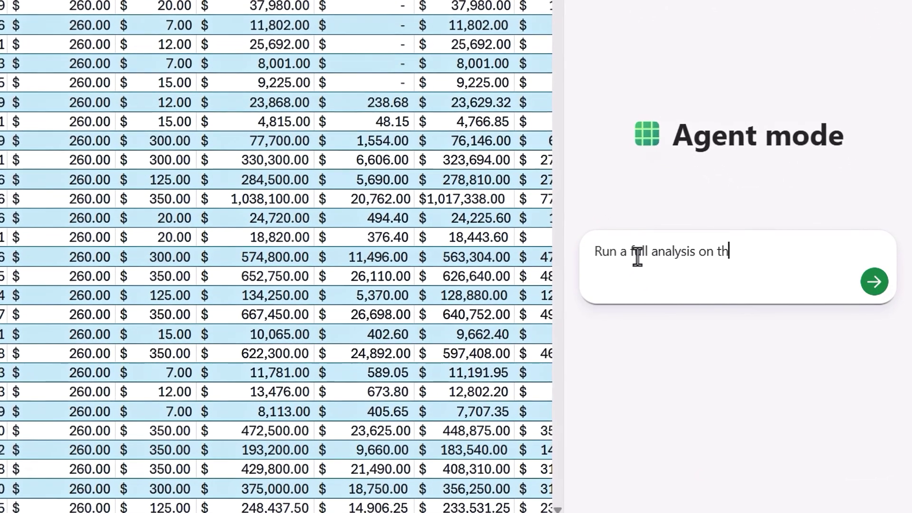
{"action": "type", "text": "is data. Find important insi"}
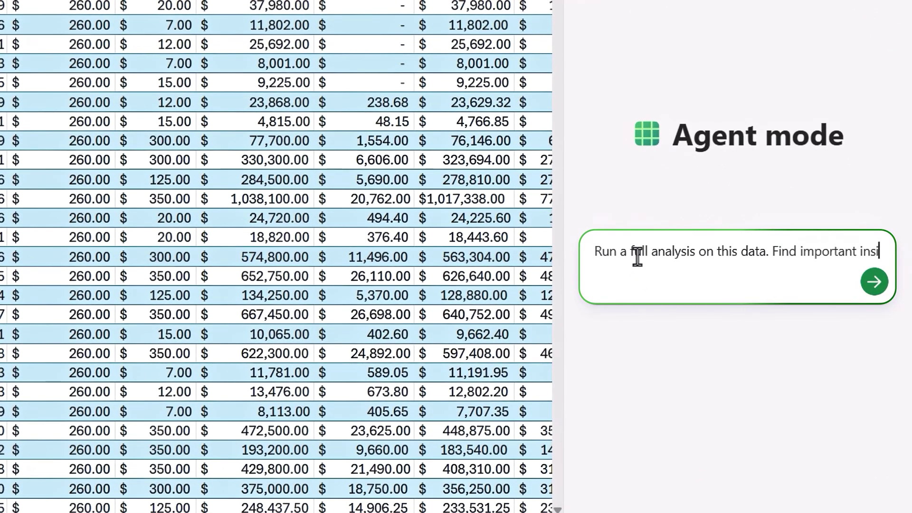
{"action": "type", "text": "ghts for making business decisio"}
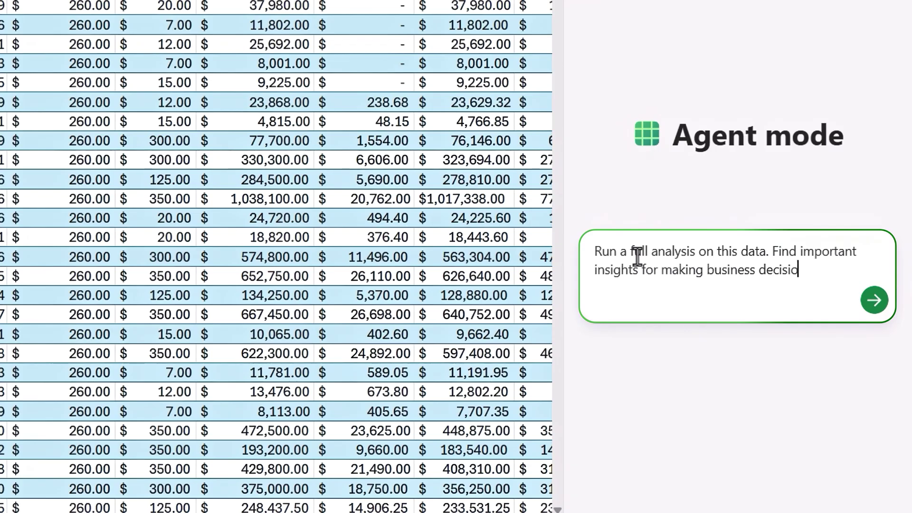
{"action": "type", "text": "ns and create charts to help visualize insights."}
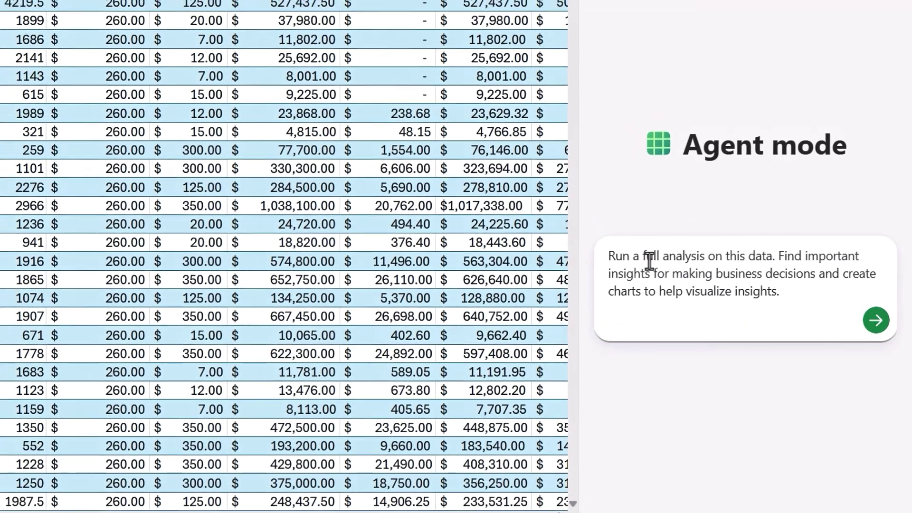
{"action": "key", "text": "Return"}
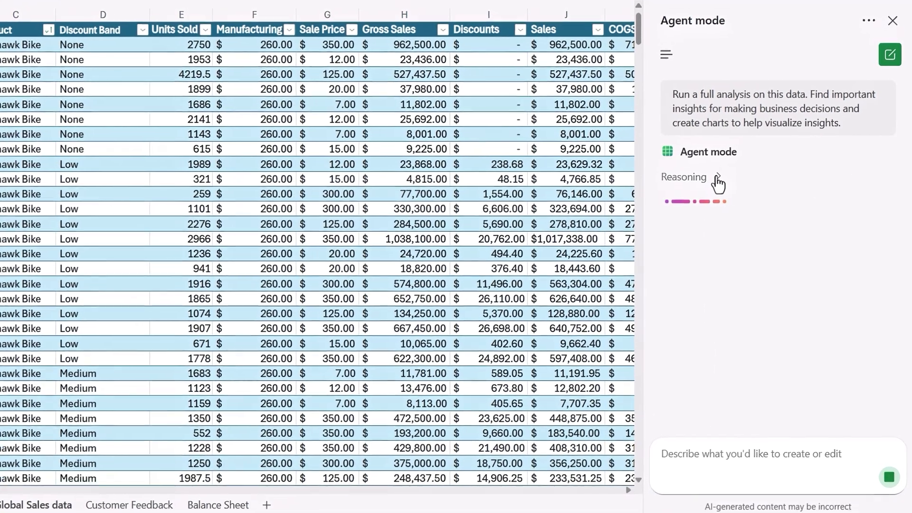
Expand the Reasoning activity list and review planning, exploring, pivot-table and dashboard-layout steps.
{"action": "left_click", "coordinate": [722, 177]}
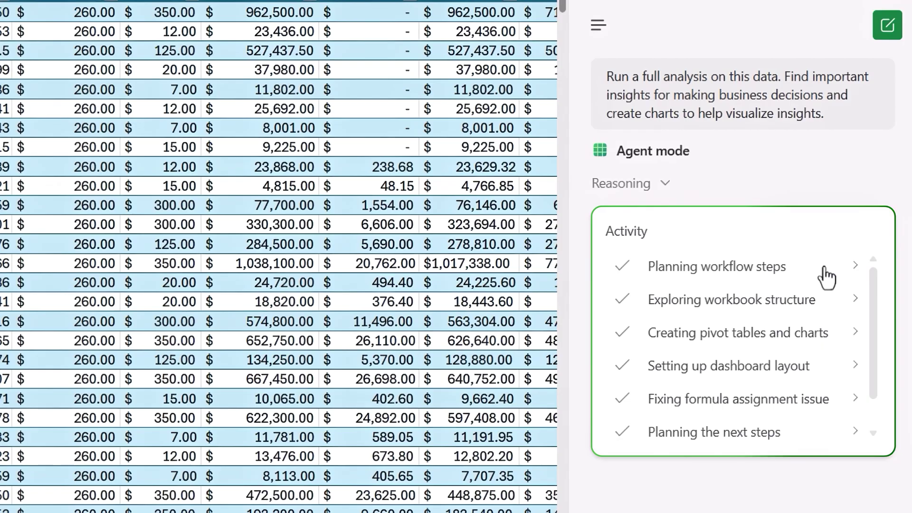
{"action": "key", "text": "Tab"}
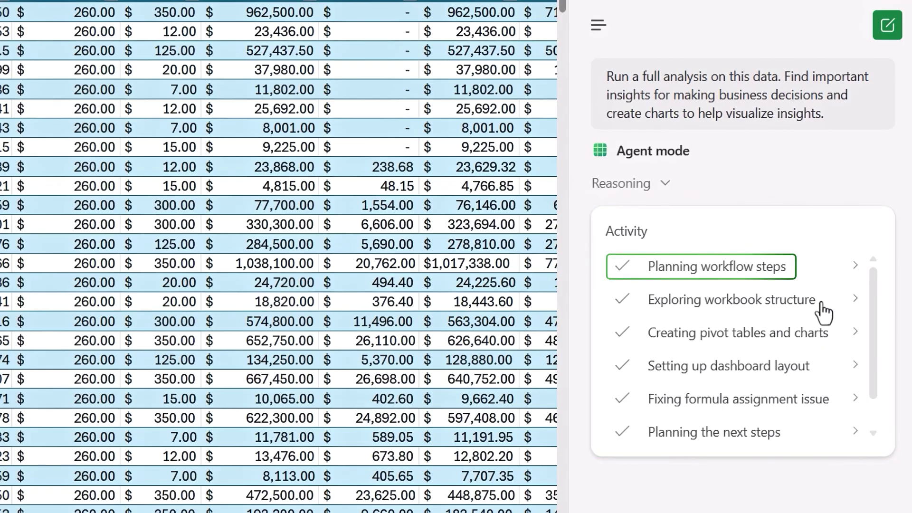
{"action": "key", "text": "Tab"}
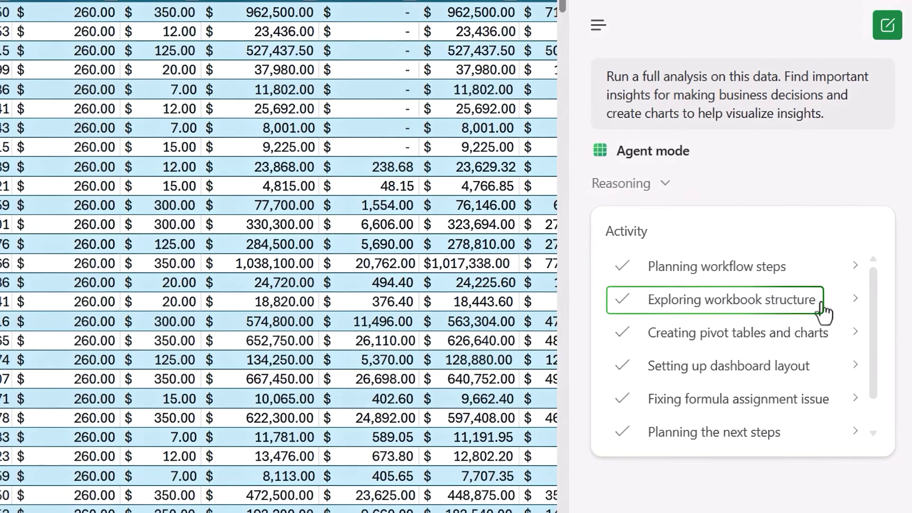
{"action": "key", "text": "Tab"}
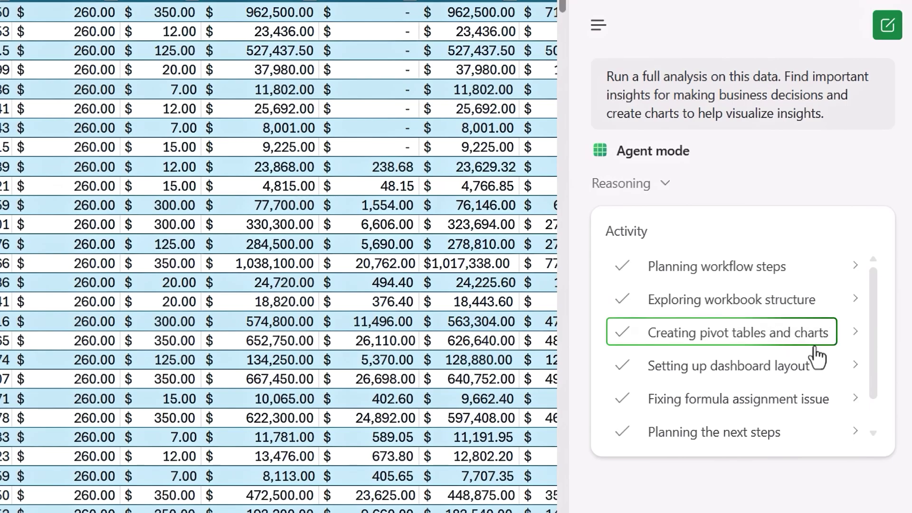
{"action": "key", "text": "Tab"}
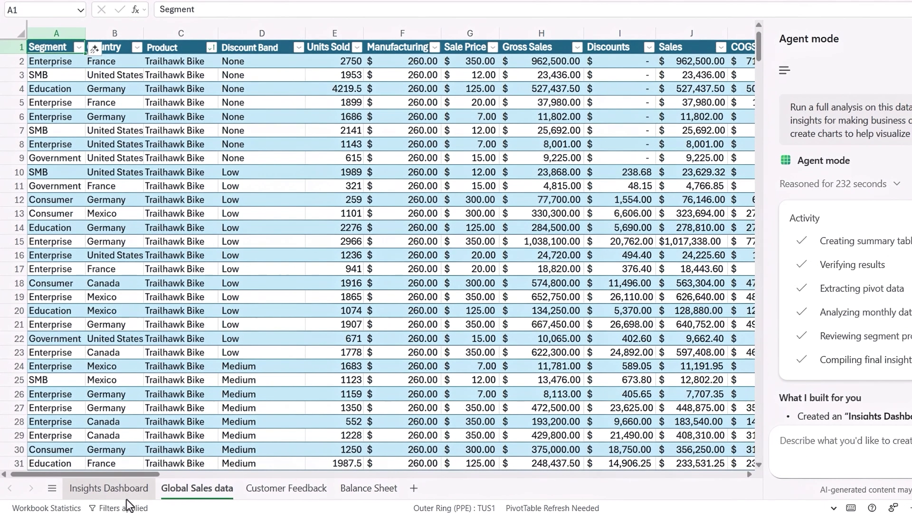
Open the Insights Dashboard sheet, read the What I built and Assumptions notes, and select B3.
{"action": "left_click", "coordinate": [108, 489]}
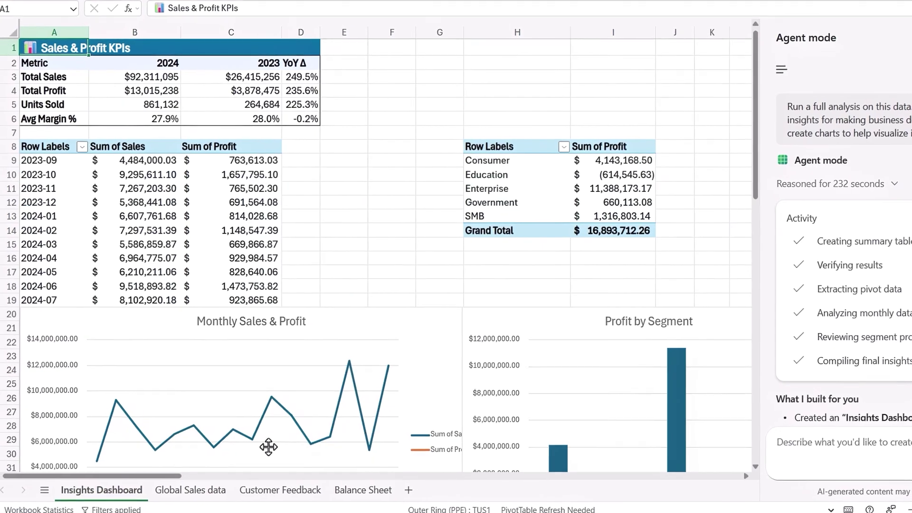
{"action": "scroll", "coordinate": [851, 476], "scroll_direction": "down", "scroll_amount": 8}
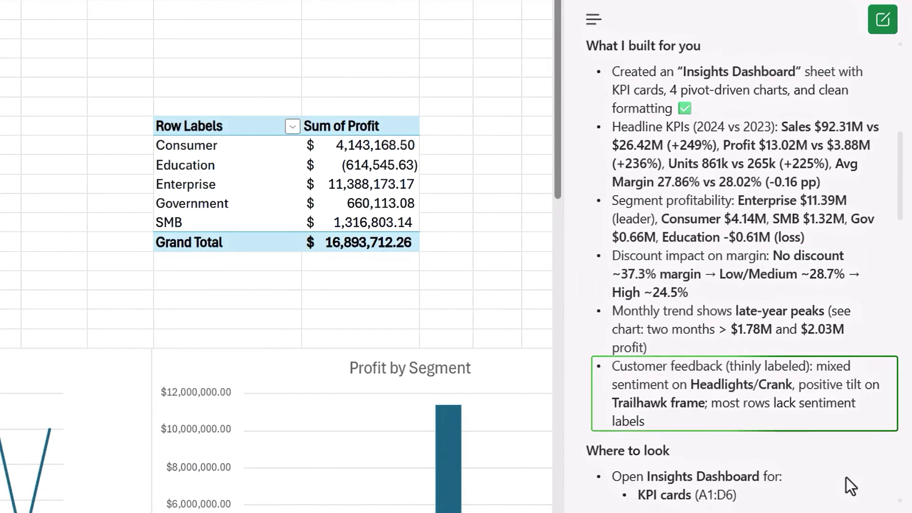
{"action": "scroll", "coordinate": [810, 276], "scroll_direction": "down", "scroll_amount": 5}
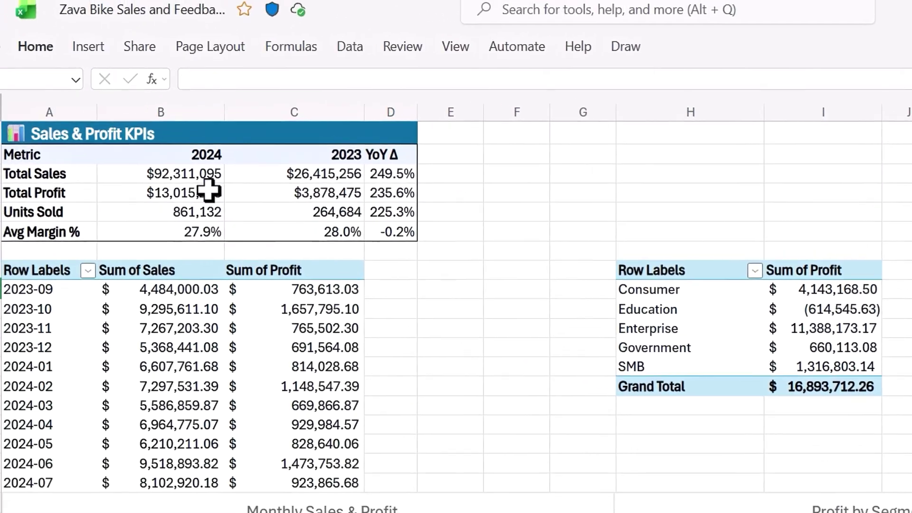
{"action": "left_click", "coordinate": [12, 117]}
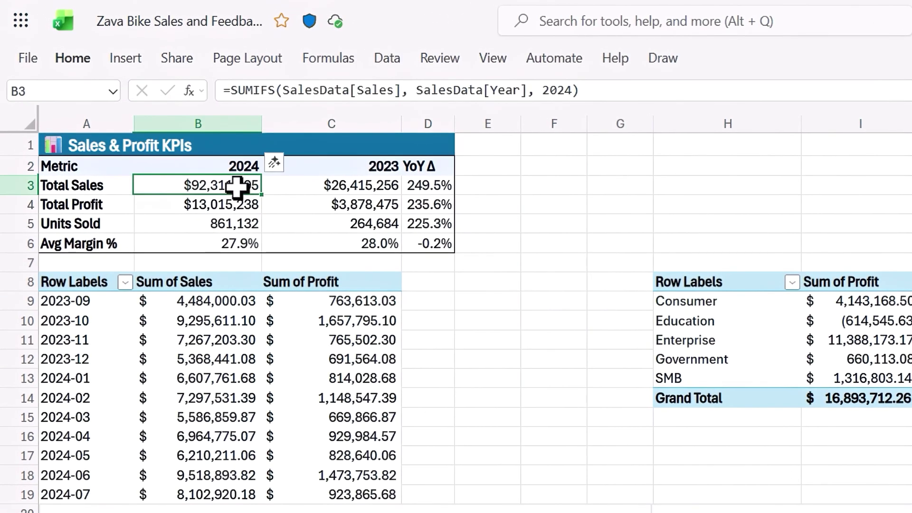
Inspect C3's SUMIFS formula and the fields behind both pivot tables and both charts.
{"action": "left_click", "coordinate": [326, 186]}
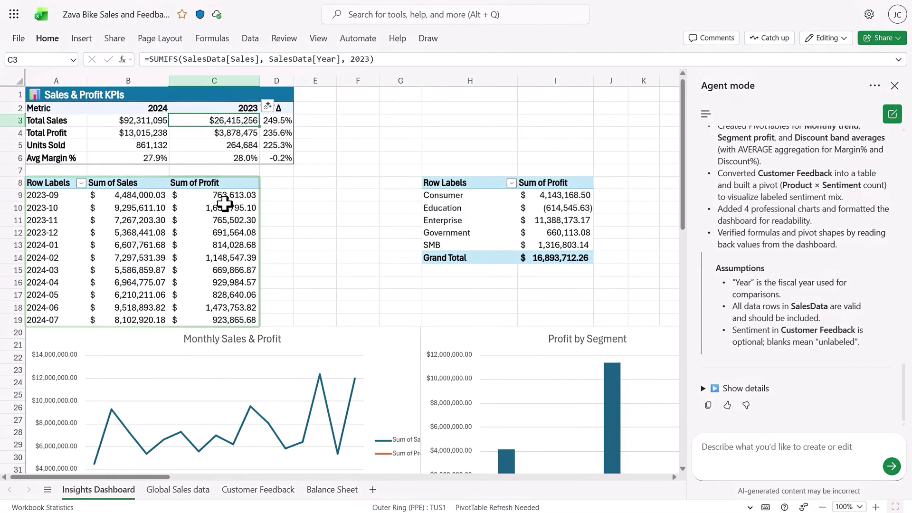
{"action": "left_click", "coordinate": [346, 319]}
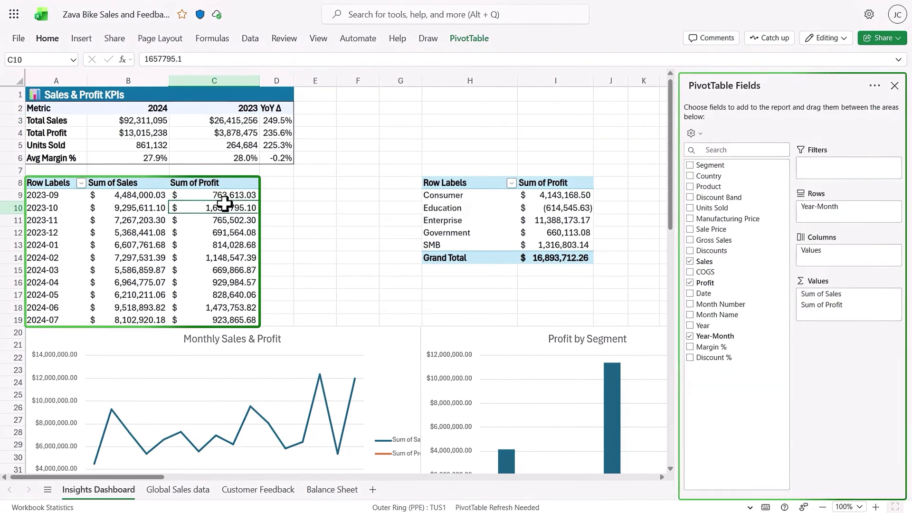
{"action": "left_click", "coordinate": [468, 218]}
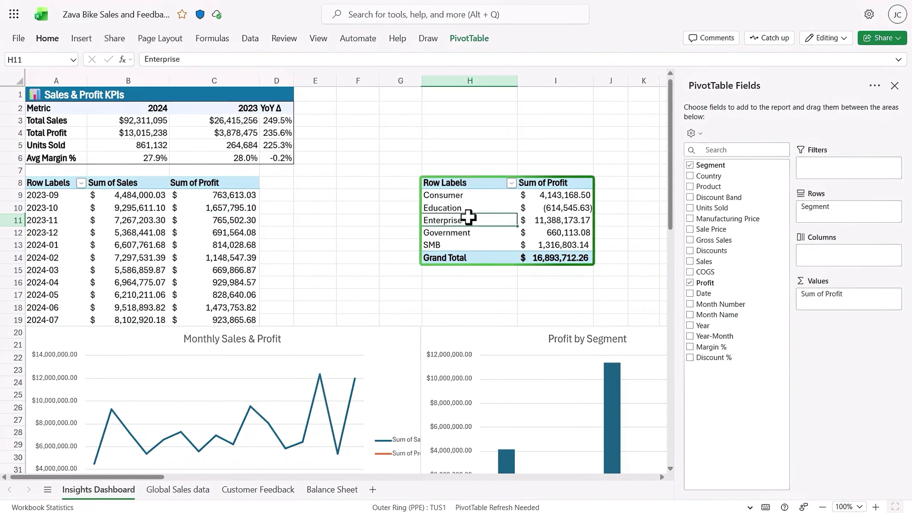
{"action": "left_click", "coordinate": [326, 376]}
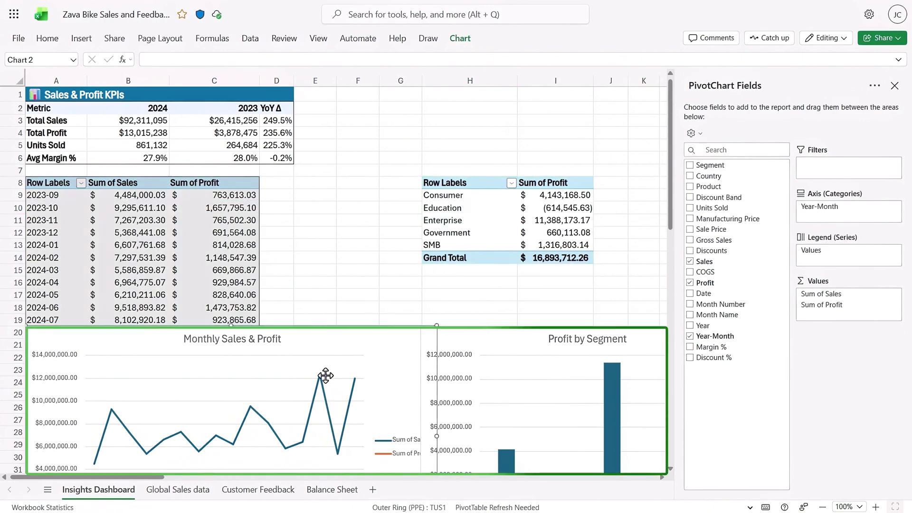
{"action": "left_click", "coordinate": [503, 399]}
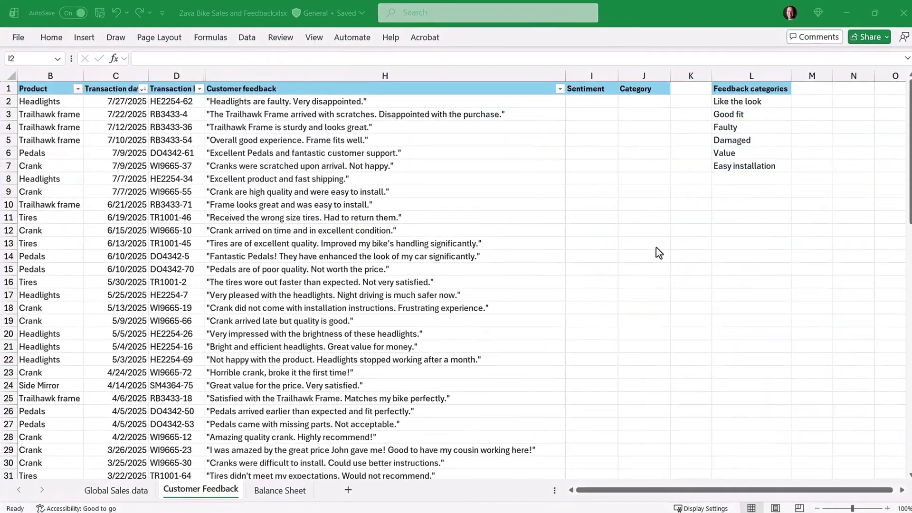
Enter the COPILOT negative/neutral/positive sentiment formula in I2 and fill it down to I10.
{"action": "key", "text": "ctrl+space"}
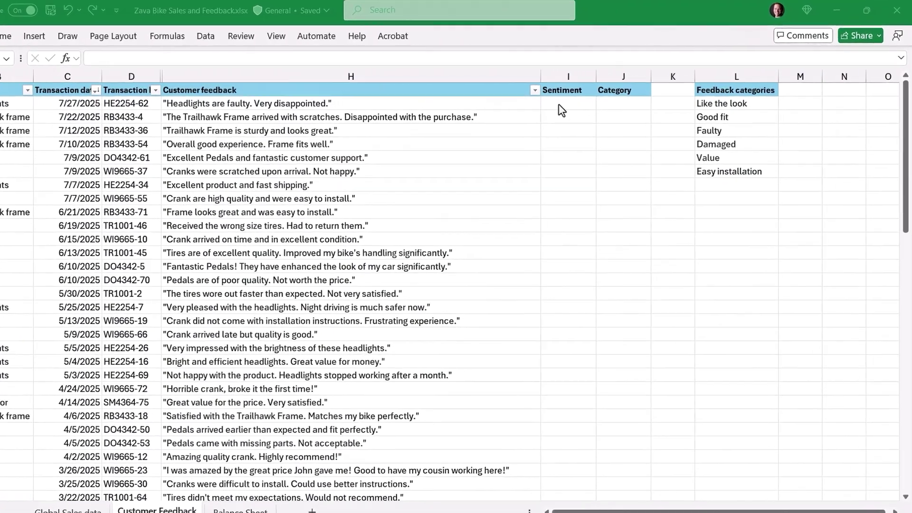
{"action": "left_click", "coordinate": [573, 103]}
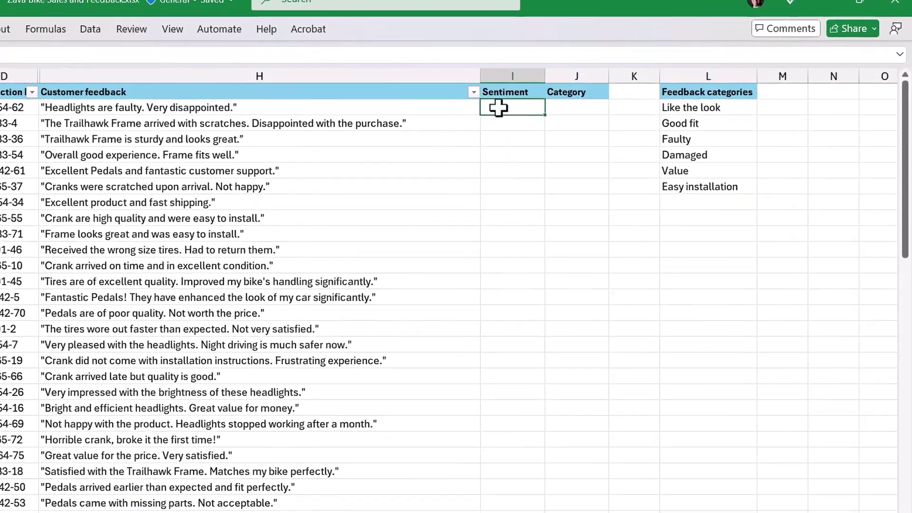
{"action": "type", "text": "=COPILOT"}
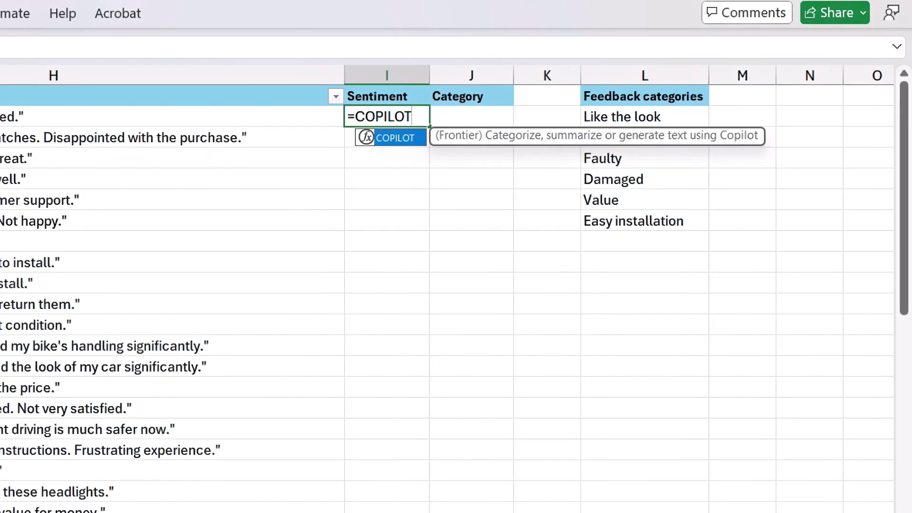
{"action": "type", "text": "(\"Rate the sentiment of this feedback as n"}
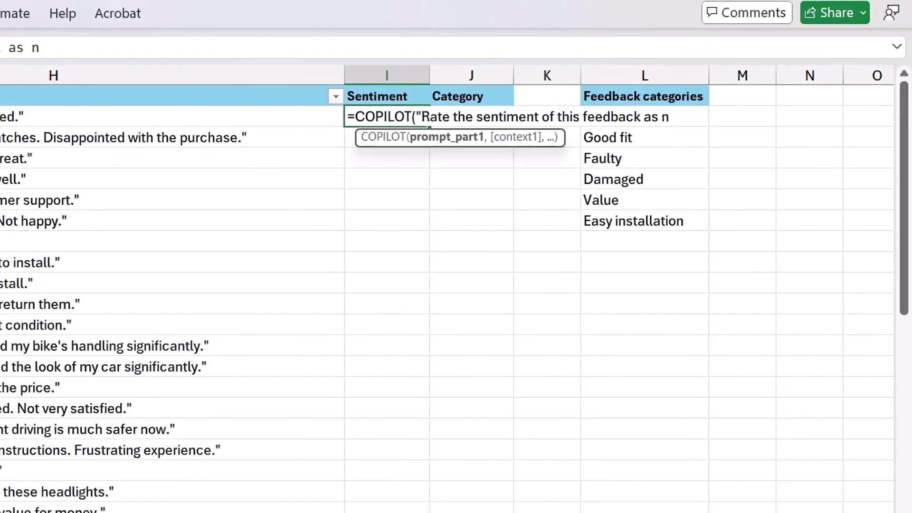
{"action": "type", "text": "egative or neutral or positive\""}
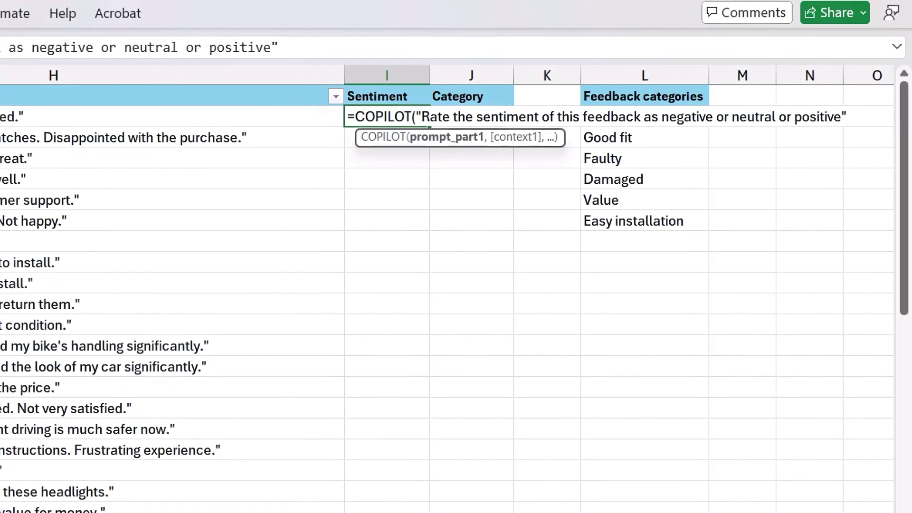
{"action": "type", "text": ",H2)"}
{"action": "key", "text": "Return"}
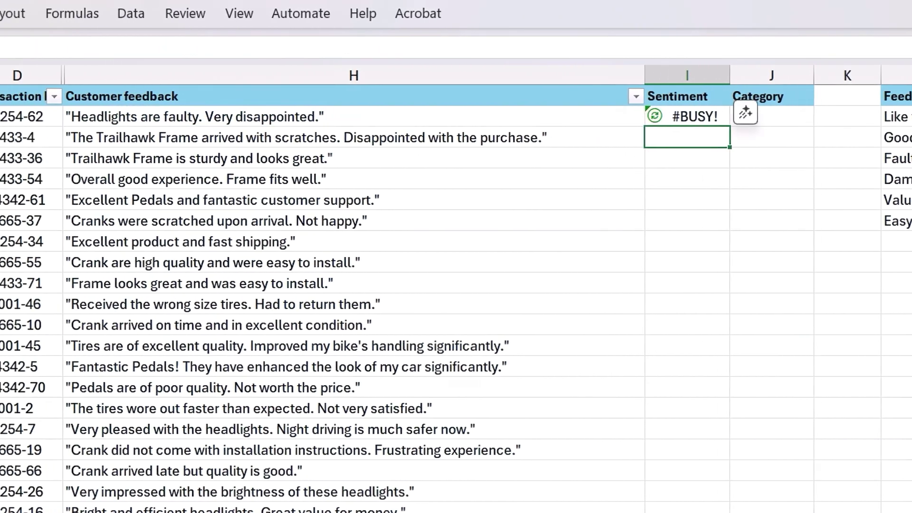
{"action": "left_click", "coordinate": [718, 117]}
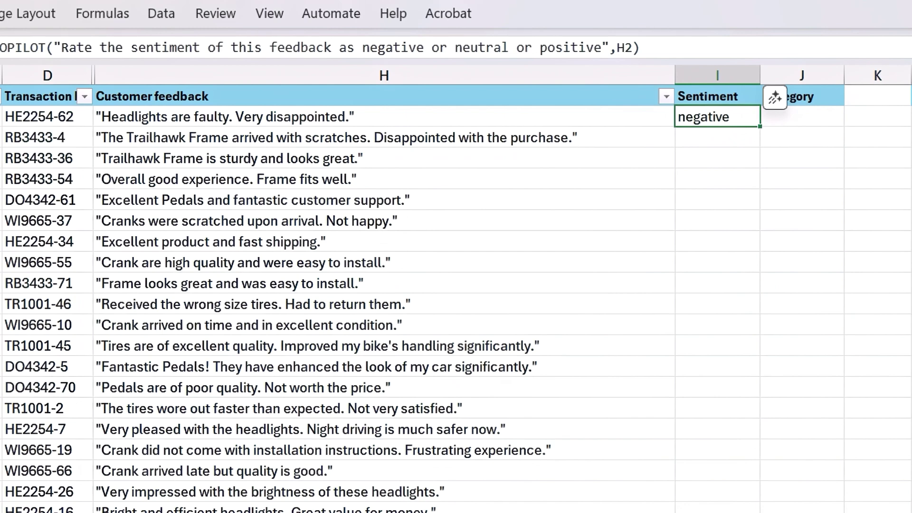
{"action": "left_click_drag", "start_coordinate": [762, 128], "coordinate": [749, 303]}
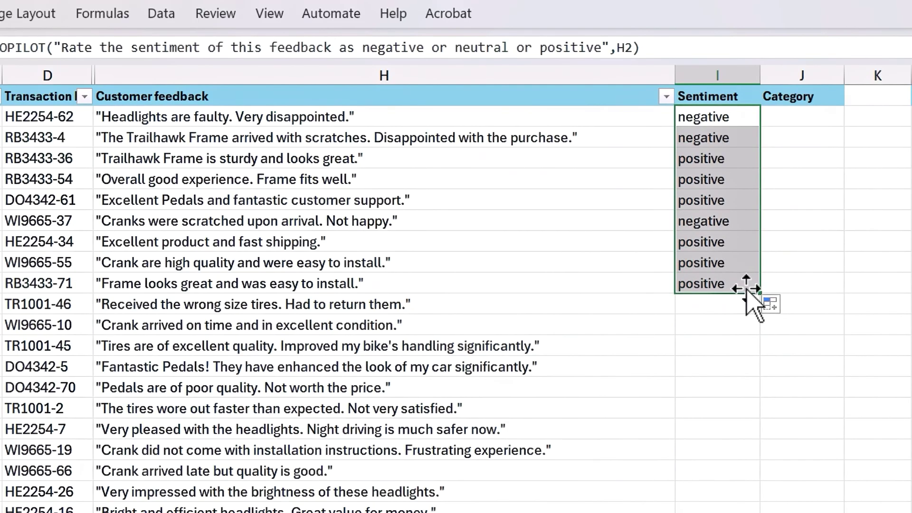
{"action": "left_click", "coordinate": [742, 116]}
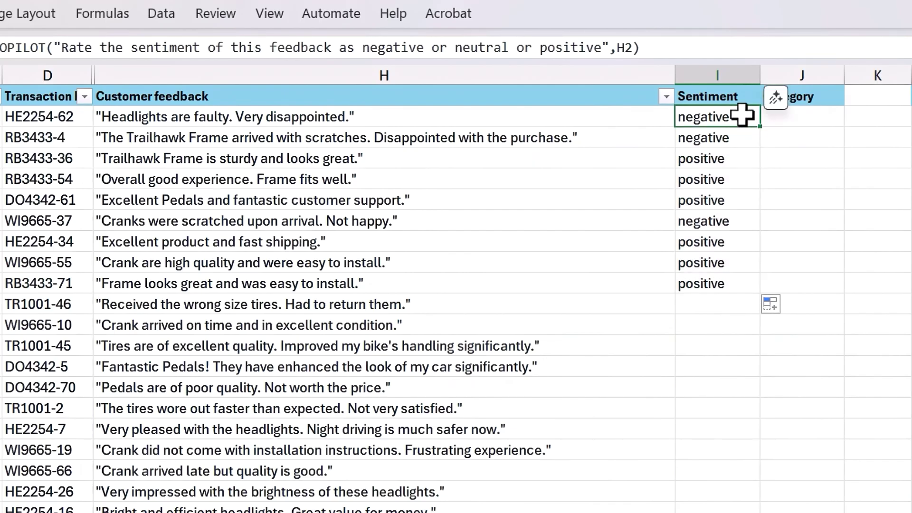
Reword H10's feedback to 'Frame looks bad and was hard to install.'.
{"action": "left_click", "coordinate": [271, 283]}
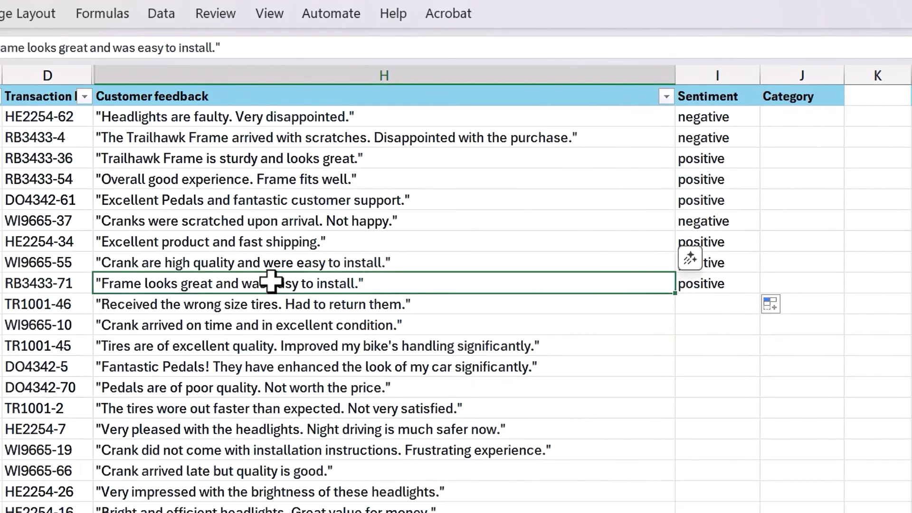
{"action": "double_click", "coordinate": [291, 283]}
{"action": "key", "text": "BackSpace"}
{"action": "key", "text": "BackSpace"}
{"action": "key", "text": "BackSpace"}
{"action": "key", "text": "BackSpace"}
{"action": "type", "text": "hard"}
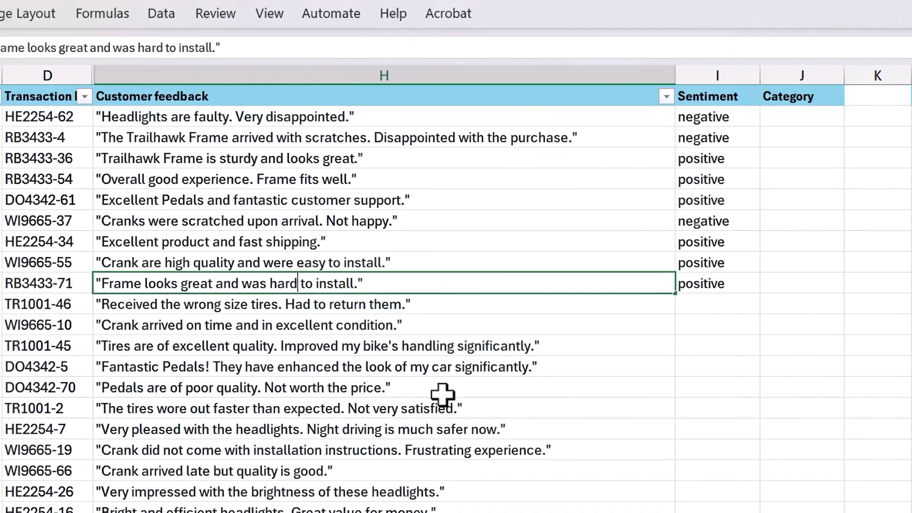
{"action": "key", "text": "Left"}
{"action": "key", "text": "Left"}
{"action": "key", "text": "Left"}
{"action": "key", "text": "Left"}
{"action": "key", "text": "Left"}
{"action": "key", "text": "Left"}
{"action": "key", "text": "Left"}
{"action": "key", "text": "Left"}
{"action": "key", "text": "Left"}
{"action": "key", "text": "Left"}
{"action": "key", "text": "Left"}
{"action": "key", "text": "Left"}
{"action": "key", "text": "BackSpace"}
{"action": "key", "text": "BackSpace"}
{"action": "key", "text": "BackSpace"}
{"action": "key", "text": "BackSpace"}
{"action": "key", "text": "BackSpace"}
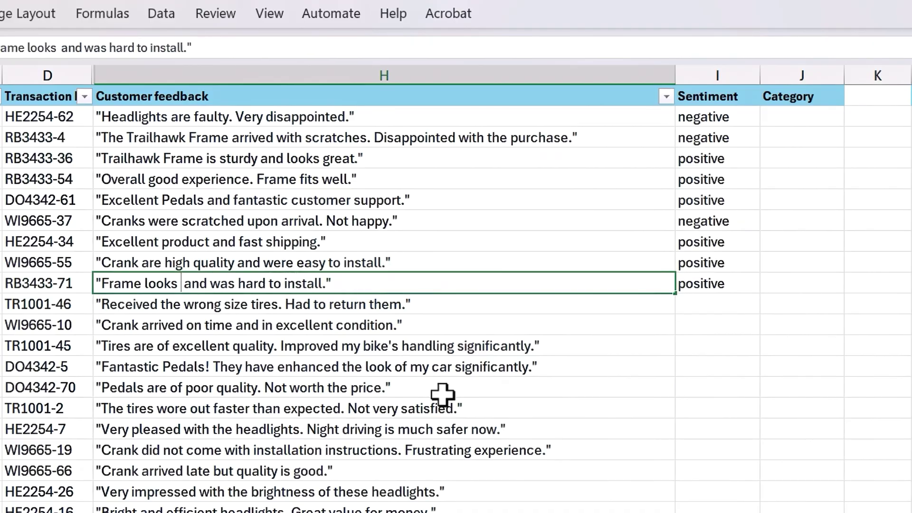
{"action": "type", "text": "bad"}
{"action": "key", "text": "Return"}
{"action": "left_click", "coordinate": [734, 304]}
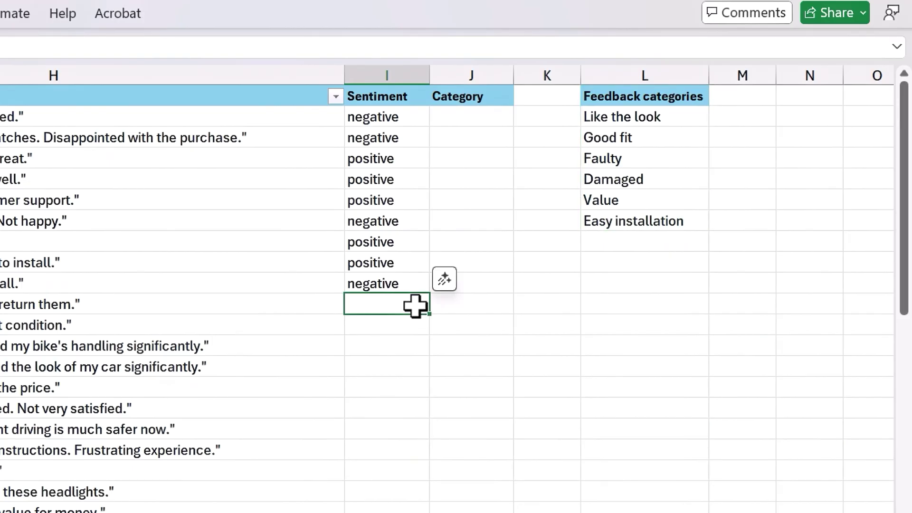
Enter the COPILOT categorize formula in J2 using H2 and L$2:L$7, filled down to J10.
{"action": "left_click", "coordinate": [475, 118]}
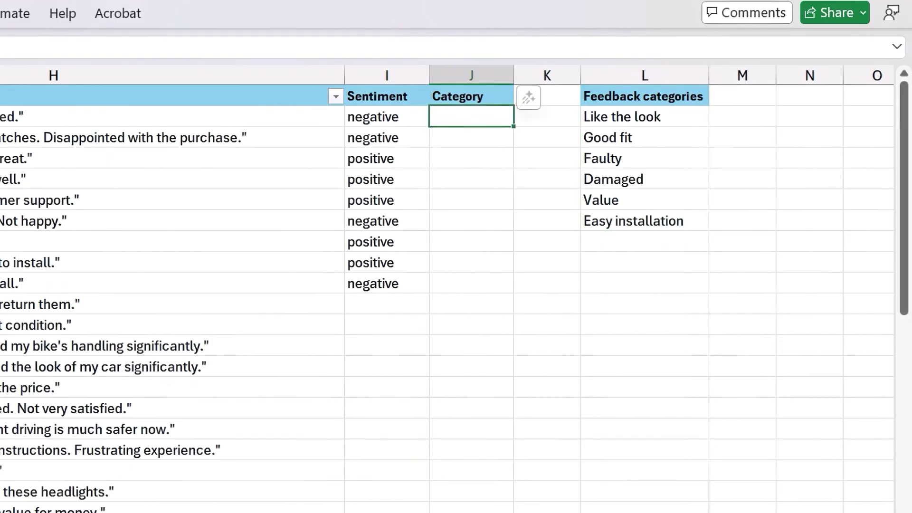
{"action": "type", "text": "=COPILOT"}
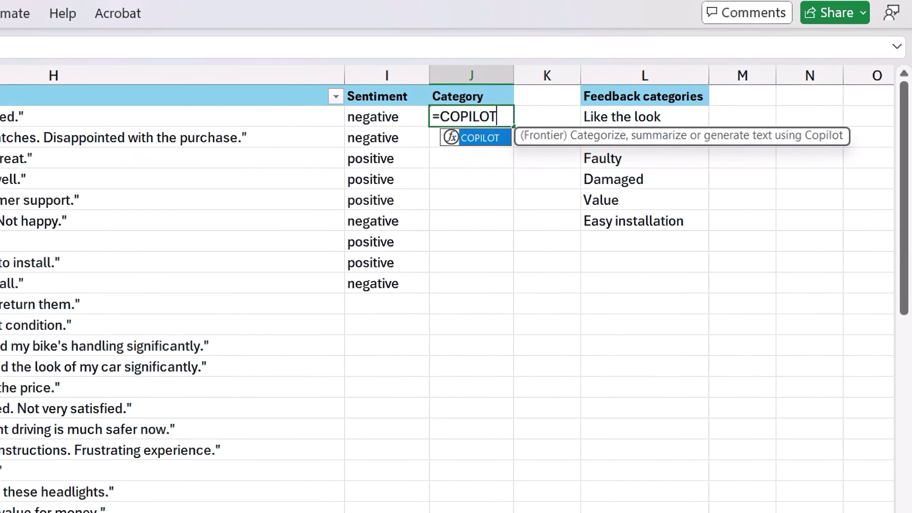
{"action": "type", "text": "(\"Categorize this feedback from\",H2,"}
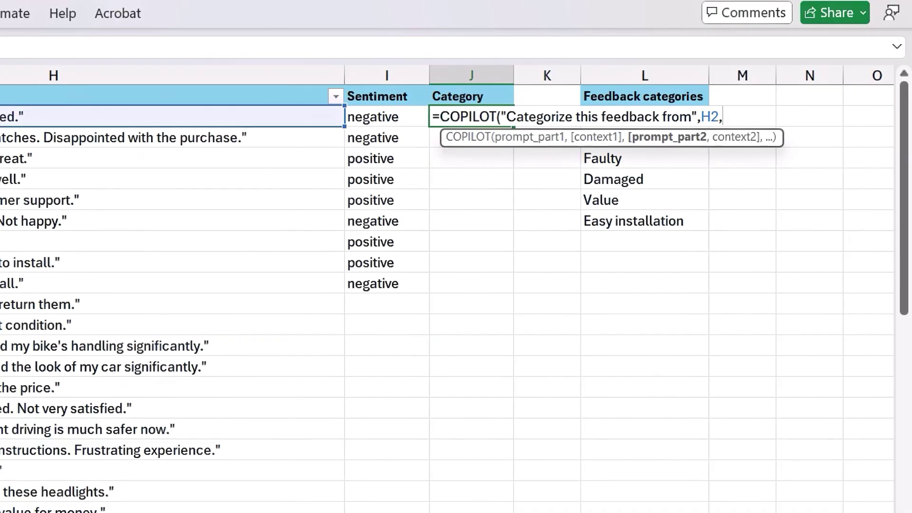
{"action": "type", "text": "\"with the best match"}
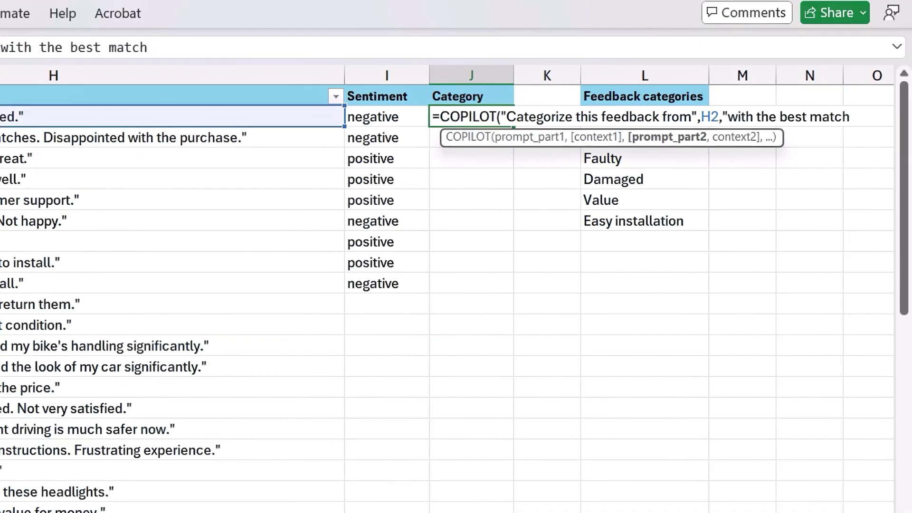
{"action": "type", "text": "ing option from only from these feedback categories\","}
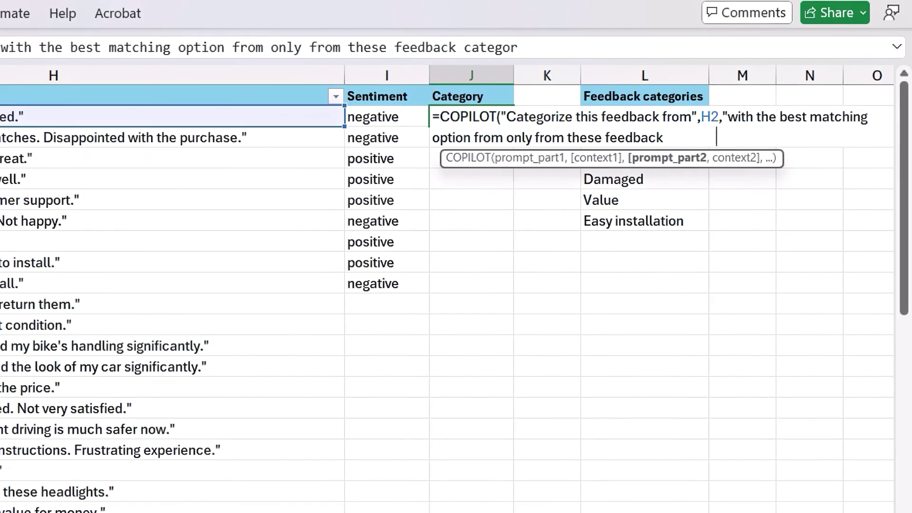
{"action": "key", "text": "BackSpace"}
{"action": "type", "text": "L$2:L$7)"}
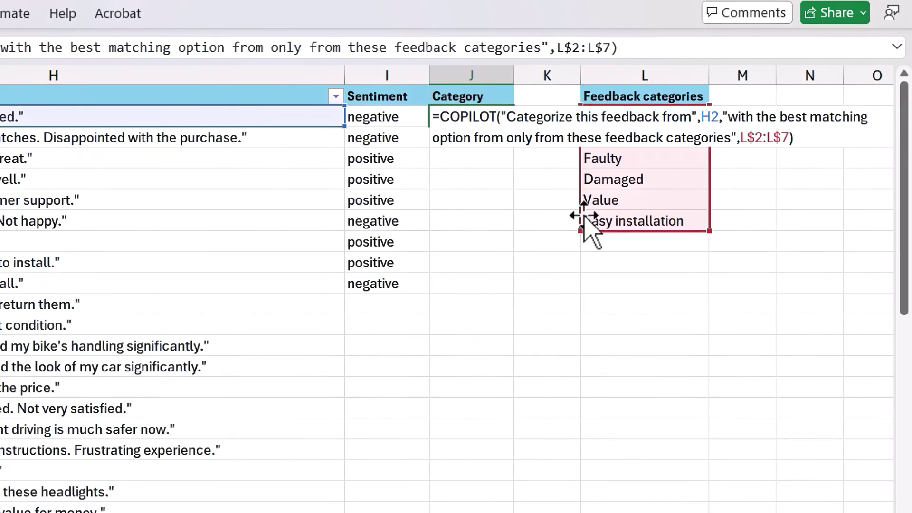
{"action": "key", "text": "Return"}
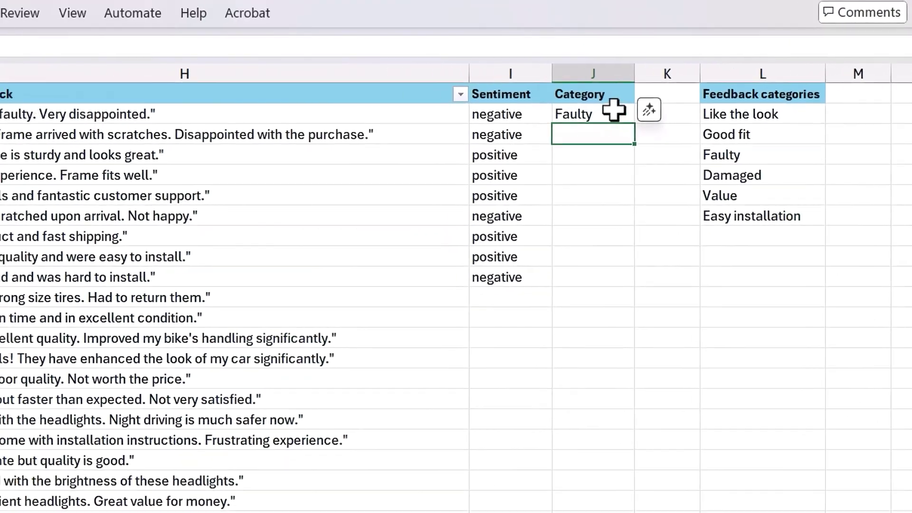
{"action": "left_click", "coordinate": [493, 113]}
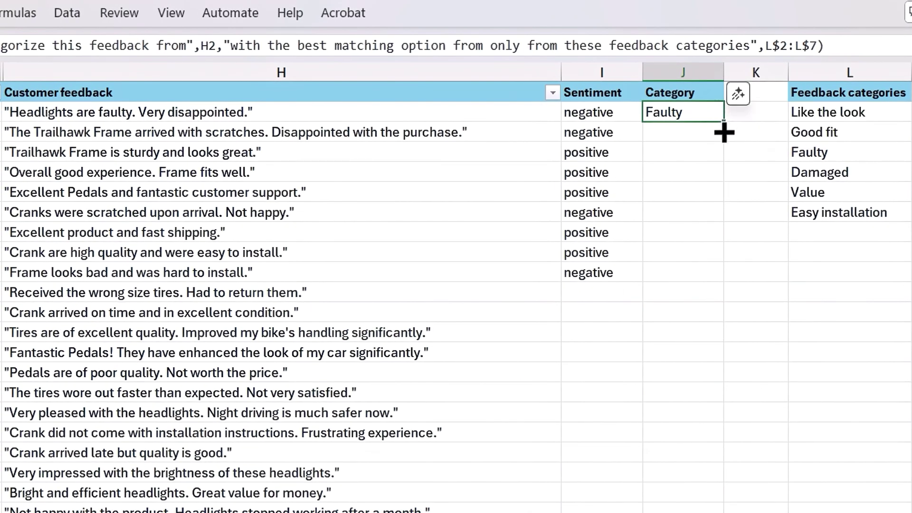
{"action": "left_click_drag", "start_coordinate": [707, 129], "coordinate": [717, 279]}
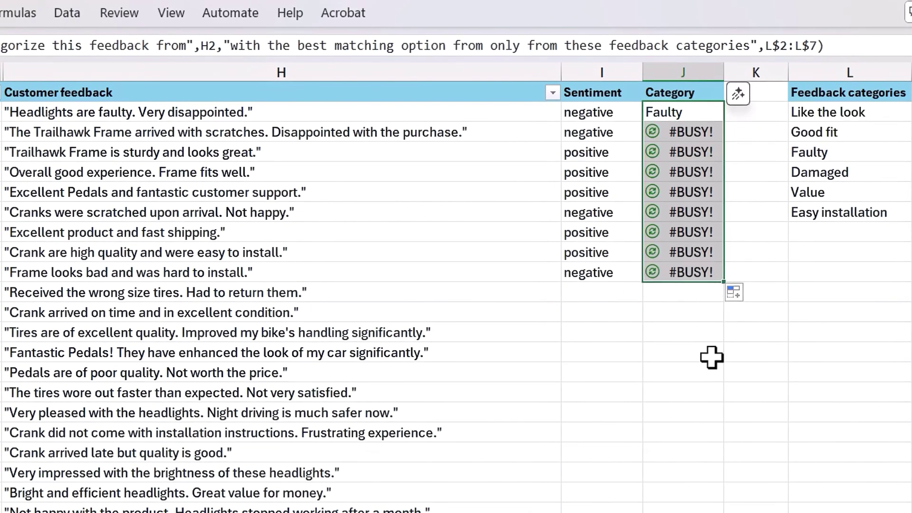
{"action": "left_click", "coordinate": [708, 328]}
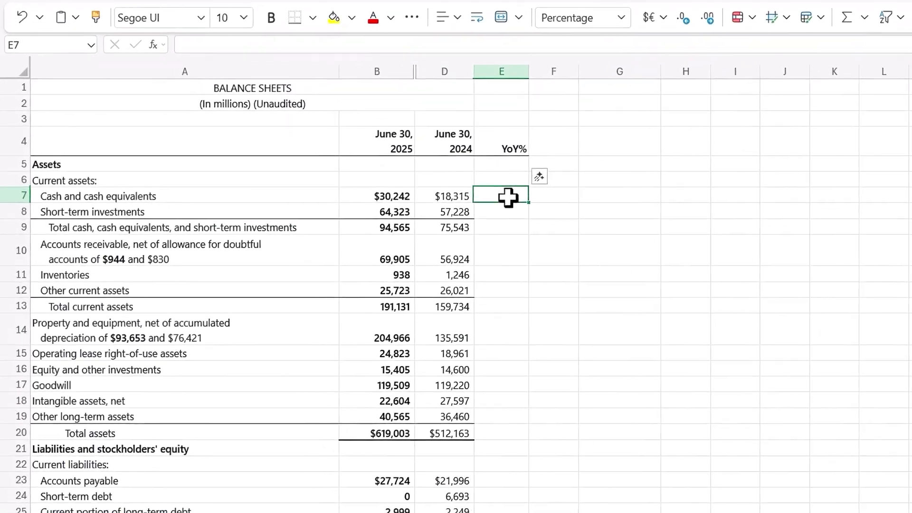
Accept Copilot's suggested =(B7-D7)/D7 in E7 and fill it down to E20.
{"action": "type", "text": "="}
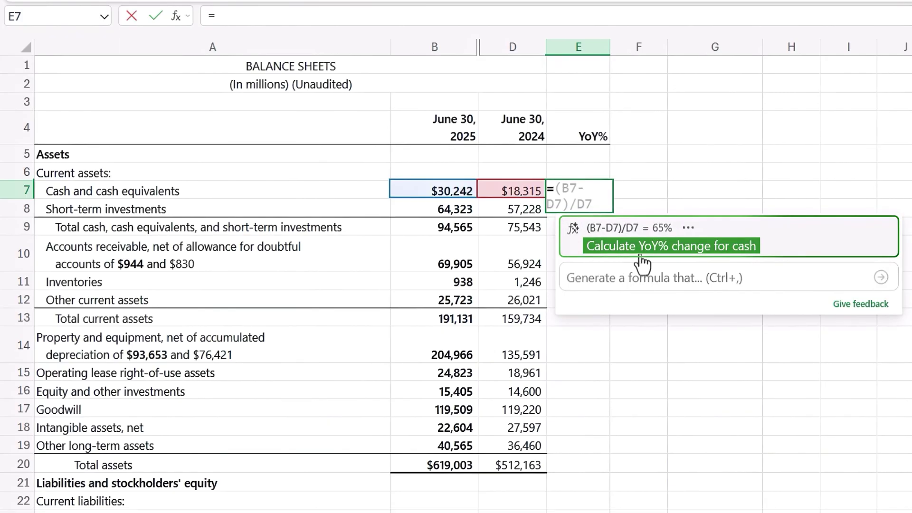
{"action": "left_click", "coordinate": [677, 264]}
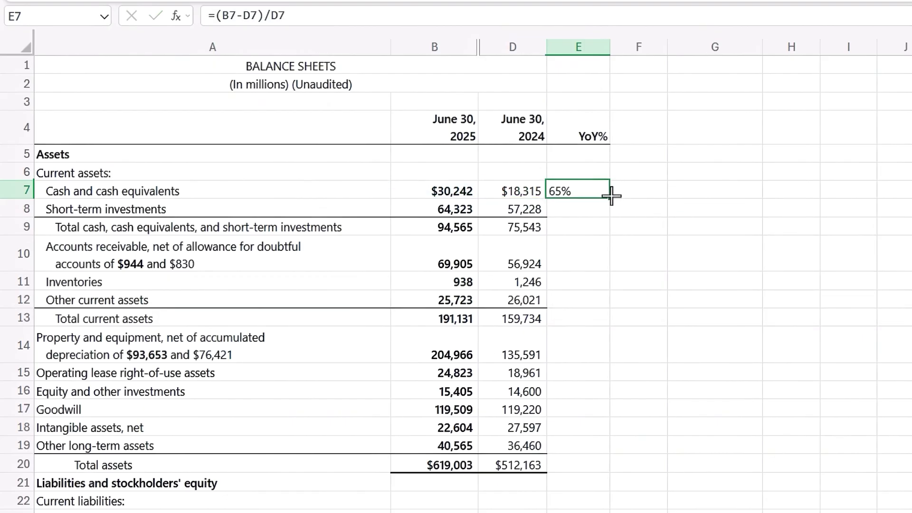
{"action": "left_click_drag", "start_coordinate": [609, 196], "coordinate": [604, 466]}
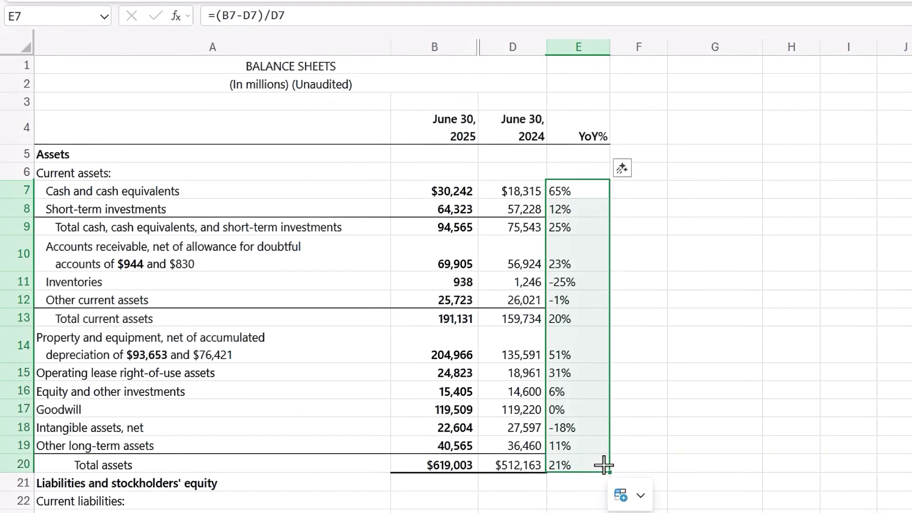
{"action": "left_click", "coordinate": [620, 464]}
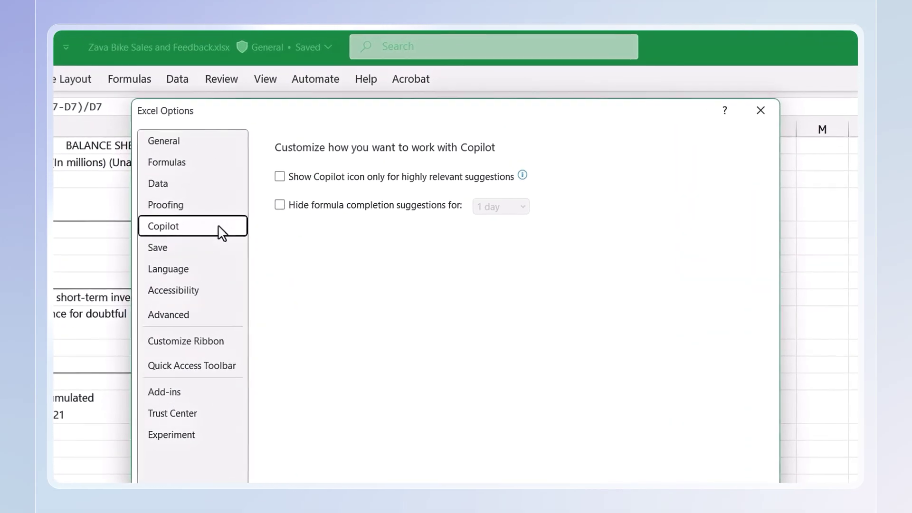
Check 'Hide formula completion suggestions for' and view the 1 day, 1 week, 1 month options.
{"action": "left_click", "coordinate": [279, 206]}
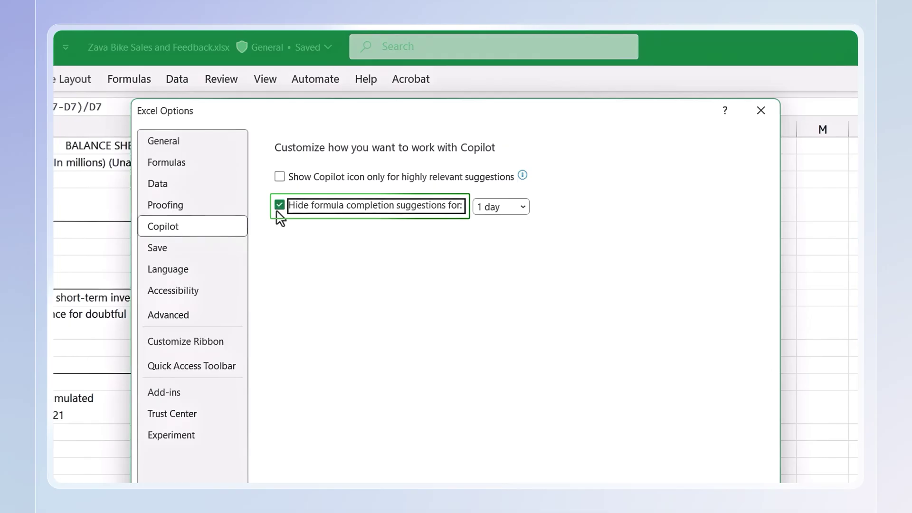
{"action": "left_click", "coordinate": [523, 208]}
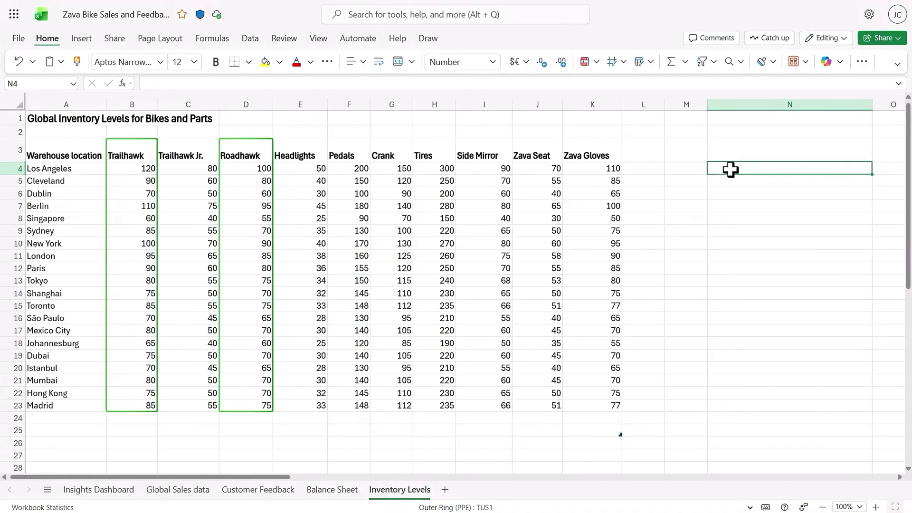
Have Copilot generate a SUMIFS formula in N4 totalling European Trailhawk and Roadhawk bikes (845).
{"action": "type", "text": "="}
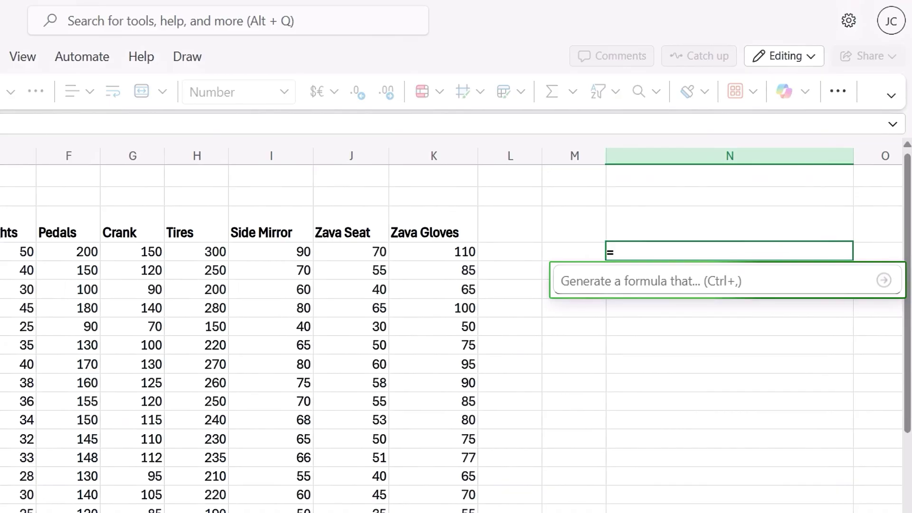
{"action": "key", "text": "ctrl+comma"}
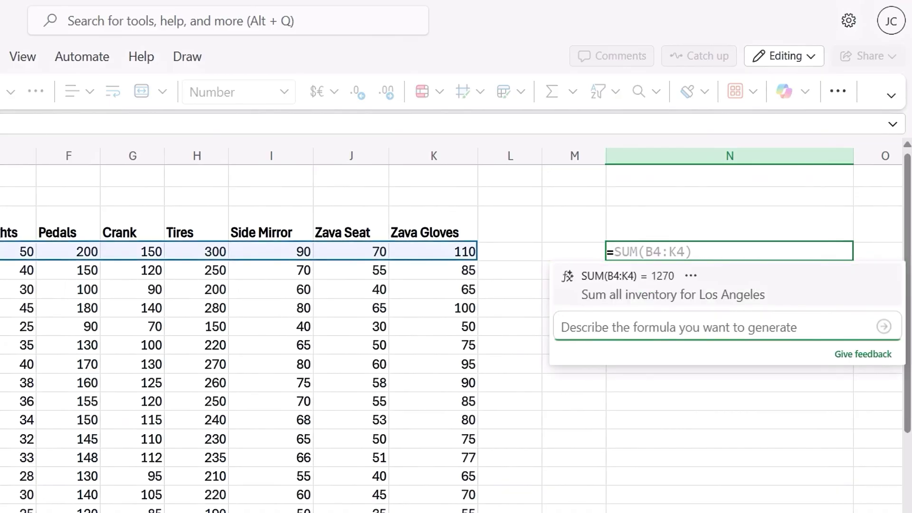
{"action": "type", "text": "Calculate the total num"}
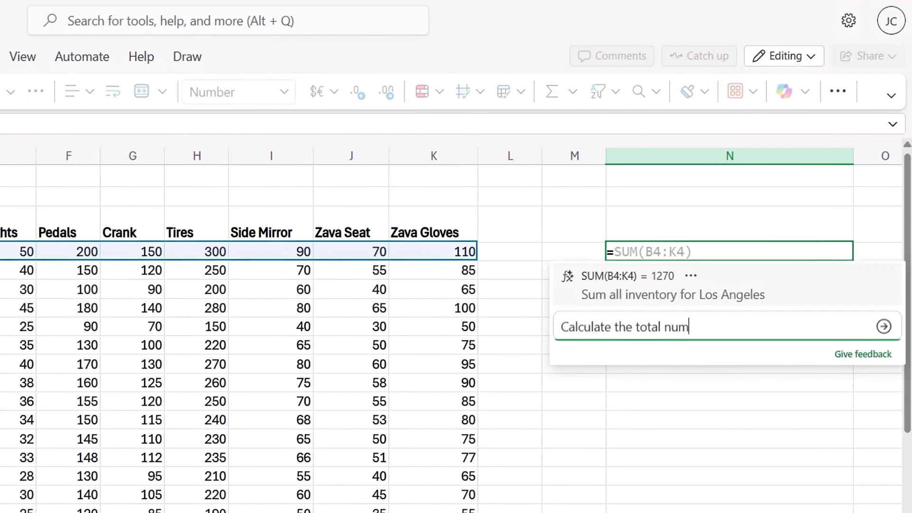
{"action": "type", "text": "ber of Trailhawk and Roadhawk bikes available in warehouses located in Europe"}
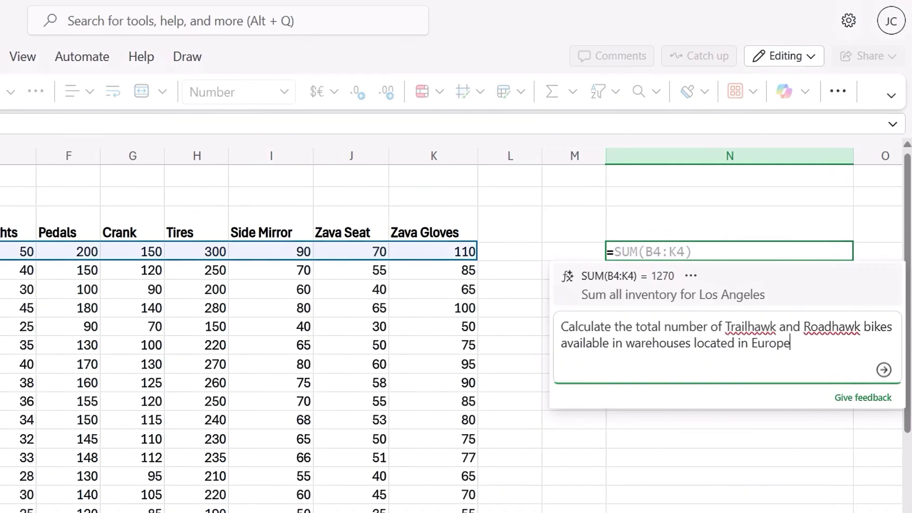
{"action": "key", "text": "Return"}
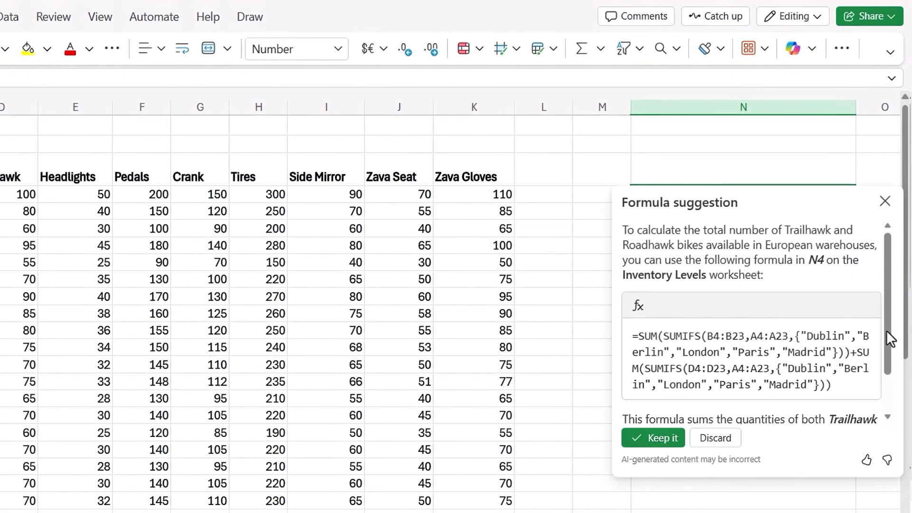
{"action": "left_click_drag", "start_coordinate": [887, 331], "coordinate": [893, 373]}
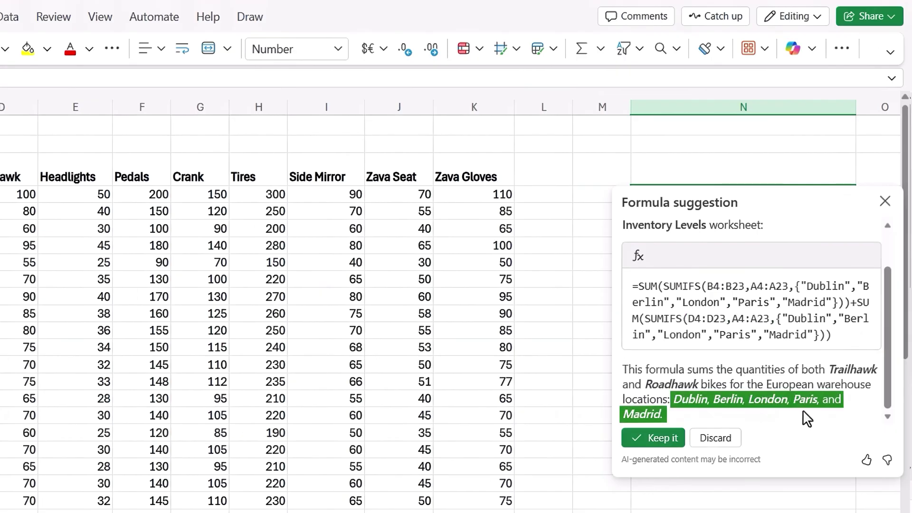
{"action": "left_click", "coordinate": [663, 443]}
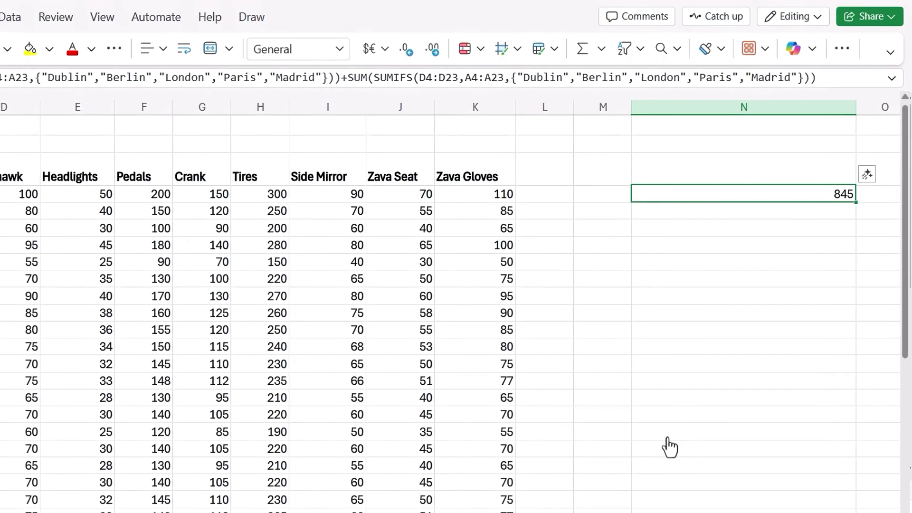
Select the Trailhawk and Roadhawk counts for Dublin, Berlin, London, Paris and Madrid to check the sum.
{"action": "left_click", "coordinate": [102, 195]}
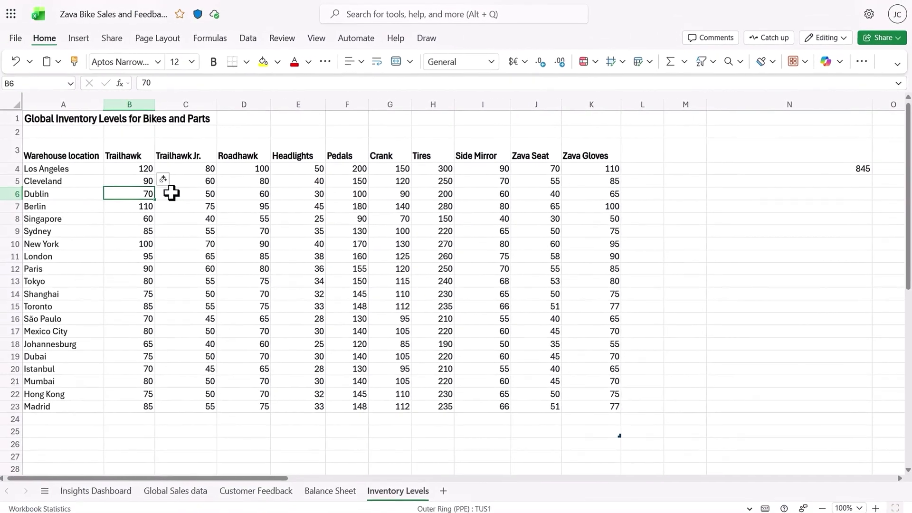
{"action": "left_click", "coordinate": [250, 193], "text": "ctrl"}
{"action": "left_click", "coordinate": [141, 209], "text": "ctrl"}
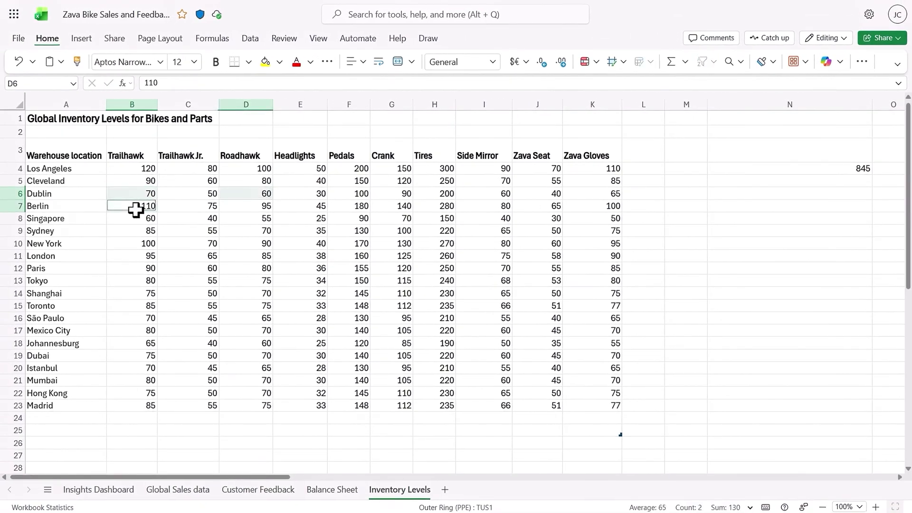
{"action": "left_click", "coordinate": [256, 205], "text": "ctrl"}
{"action": "left_click", "coordinate": [150, 256], "text": "ctrl"}
{"action": "left_click", "coordinate": [254, 254], "text": "ctrl"}
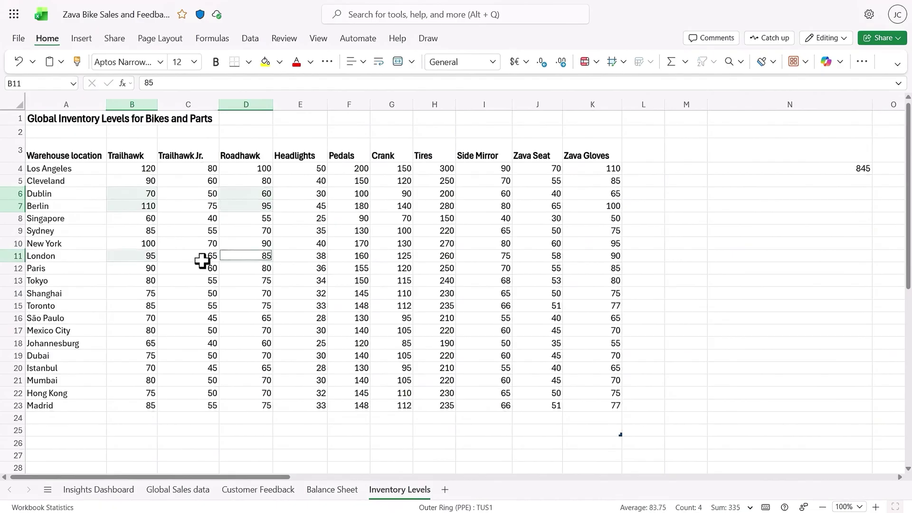
{"action": "left_click", "coordinate": [149, 268], "text": "ctrl"}
{"action": "left_click", "coordinate": [257, 268], "text": "ctrl"}
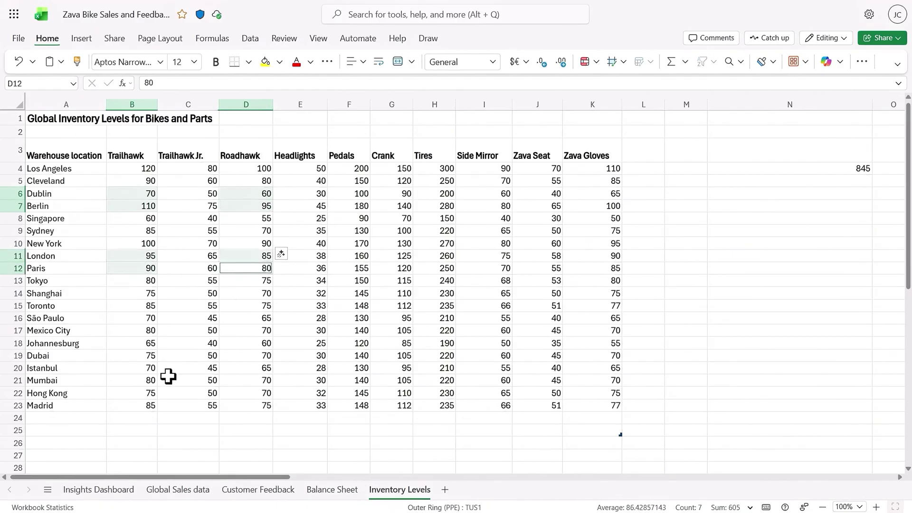
{"action": "left_click", "coordinate": [132, 402], "text": "ctrl"}
{"action": "left_click", "coordinate": [247, 404], "text": "ctrl"}
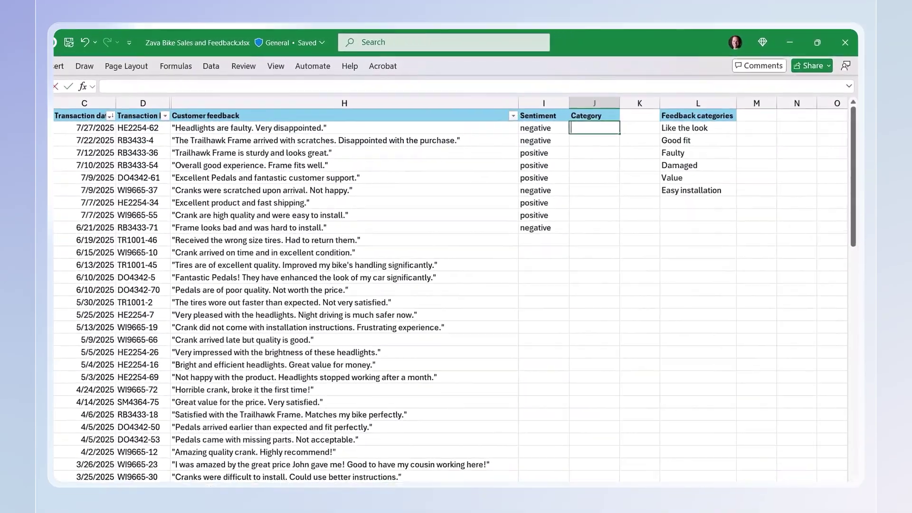
Enter =COPILOT("Categorize this feedback from",H2, in J2 of the feedback sheet.
{"action": "type", "text": "=COPILOT(\"Categorize this feedback from\",H2,"}
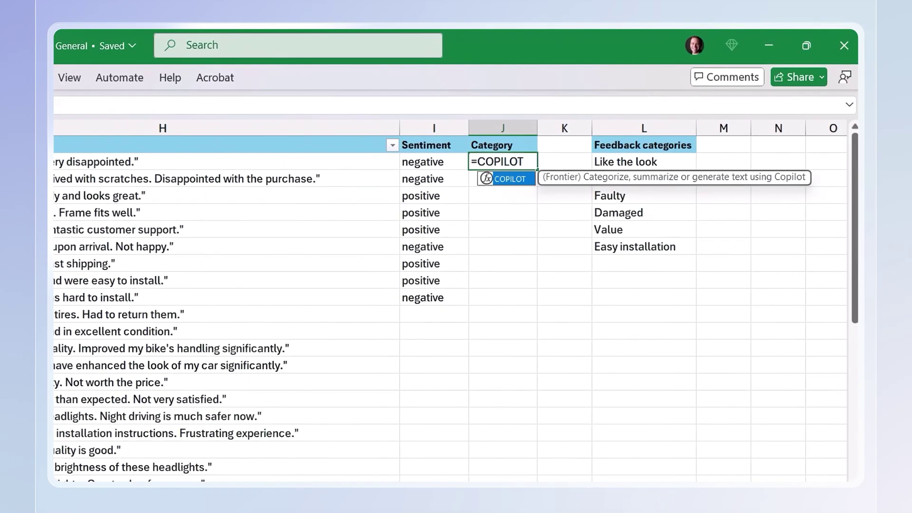